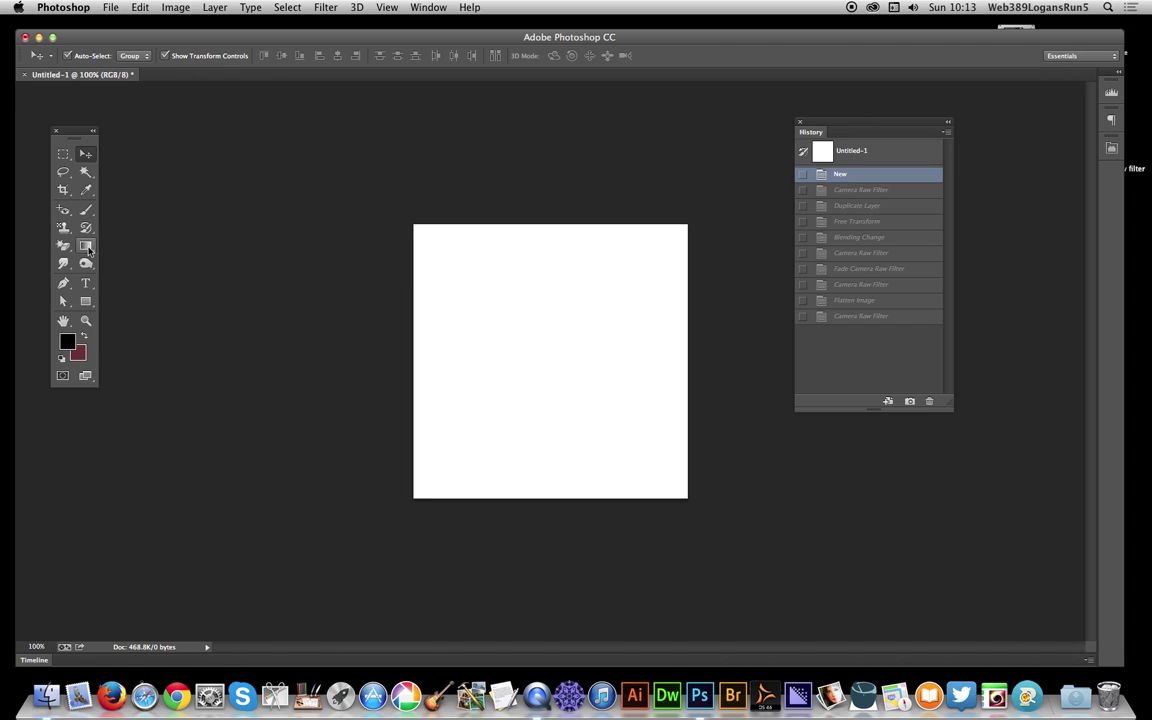
# Open the Camera Raw Filter dialog for the blank white Untitled-1 canvas
pyautogui.click(334, 8)
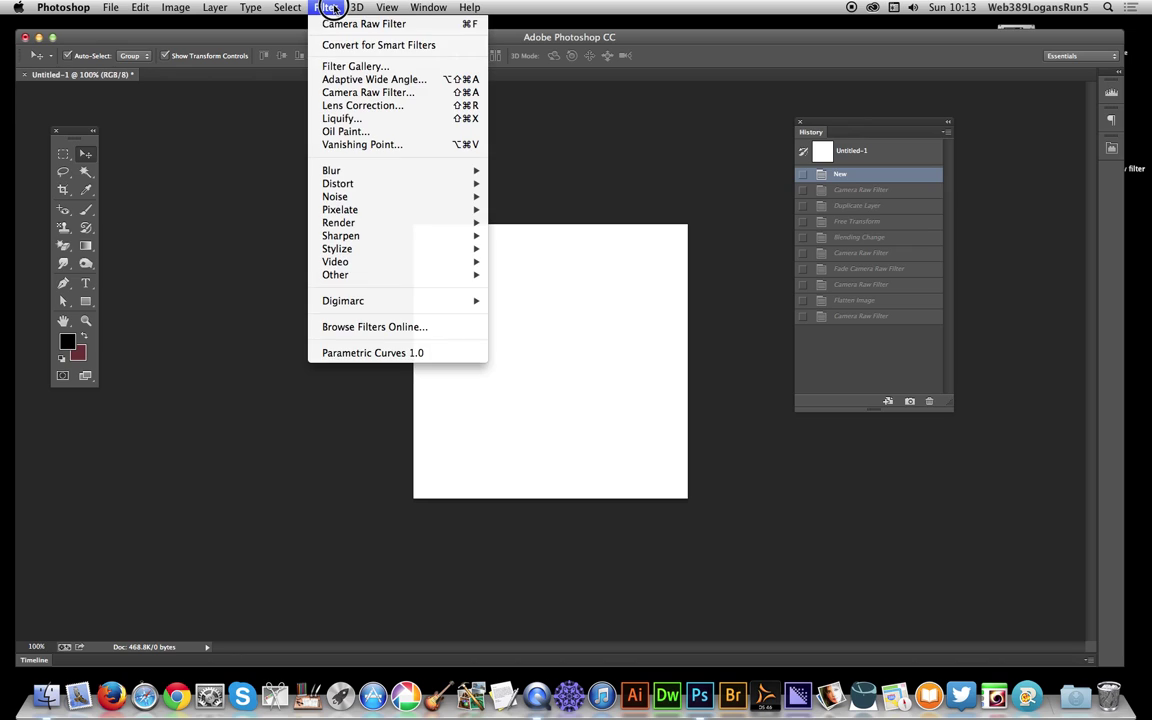
pyautogui.click(345, 92)
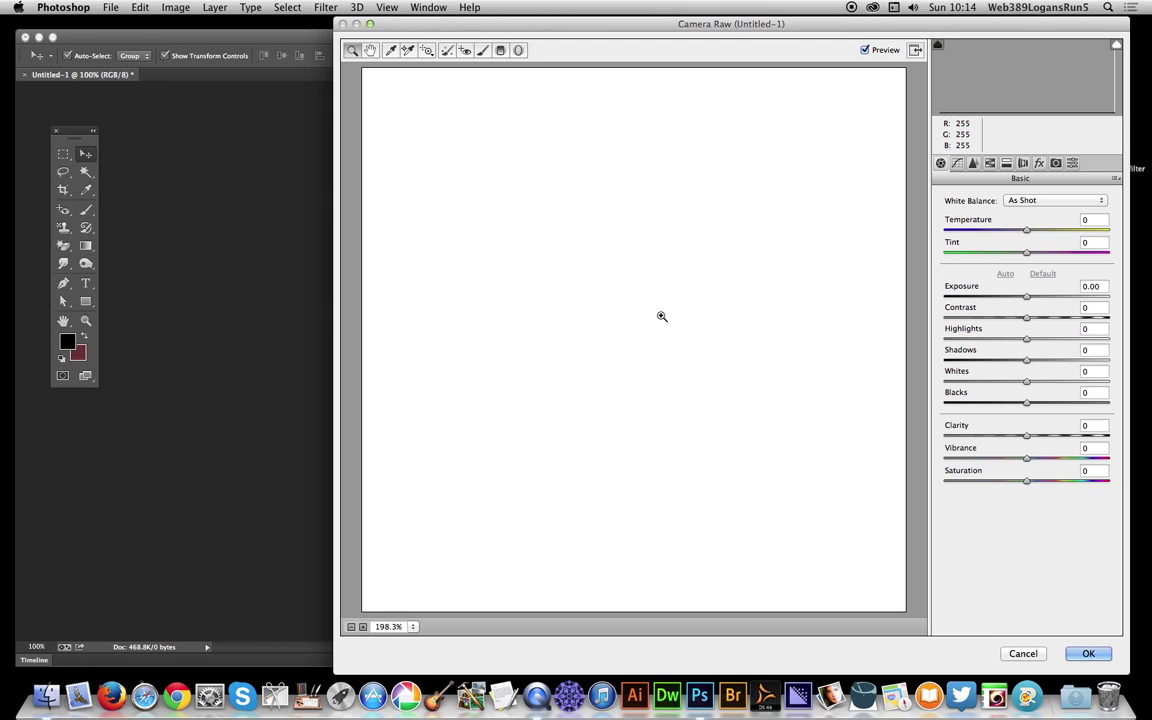
# Add two graduated filters at Exposure -1.90, one across the top and one from lower right
pyautogui.click(502, 52)
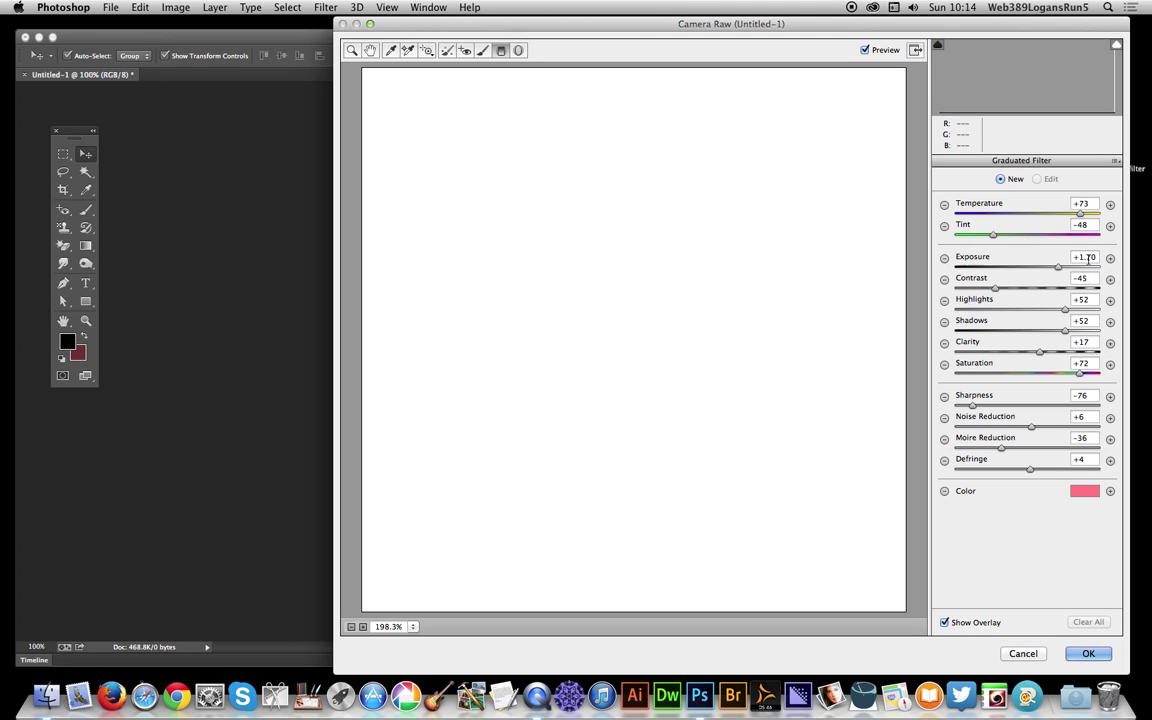
pyautogui.moveTo(1058, 266); pyautogui.dragTo(993, 270)
pyautogui.moveTo(783, 256); pyautogui.dragTo(855, 430)
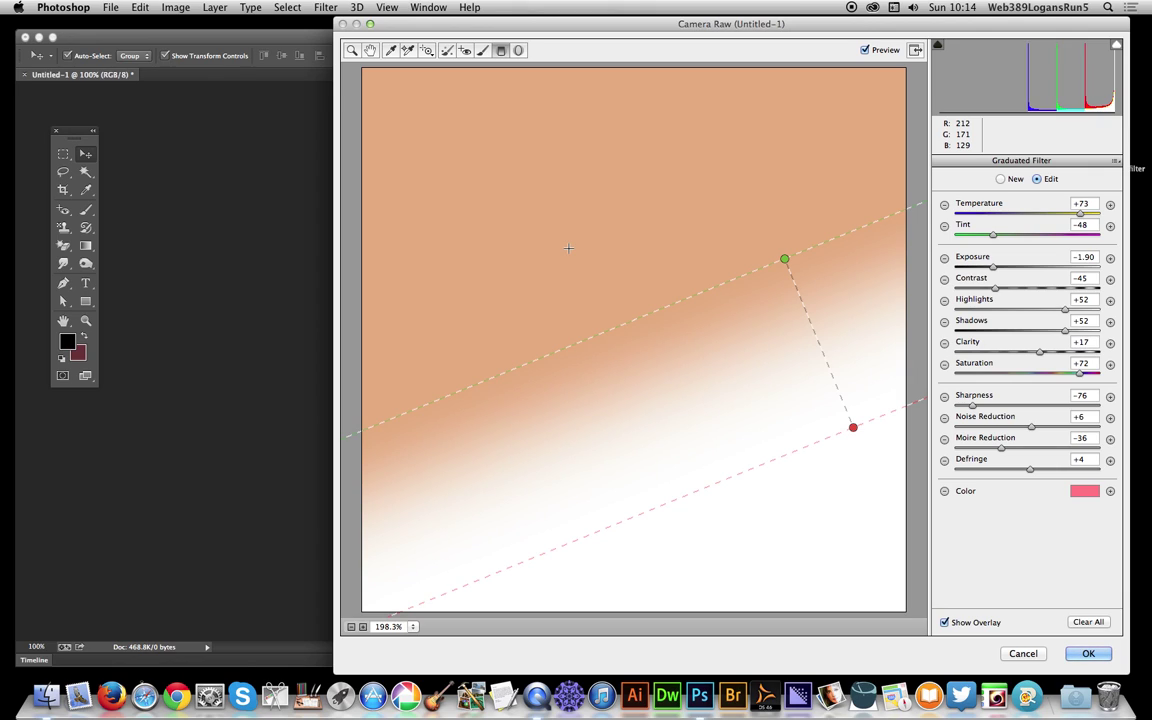
pyautogui.moveTo(748, 375); pyautogui.dragTo(590, 438)
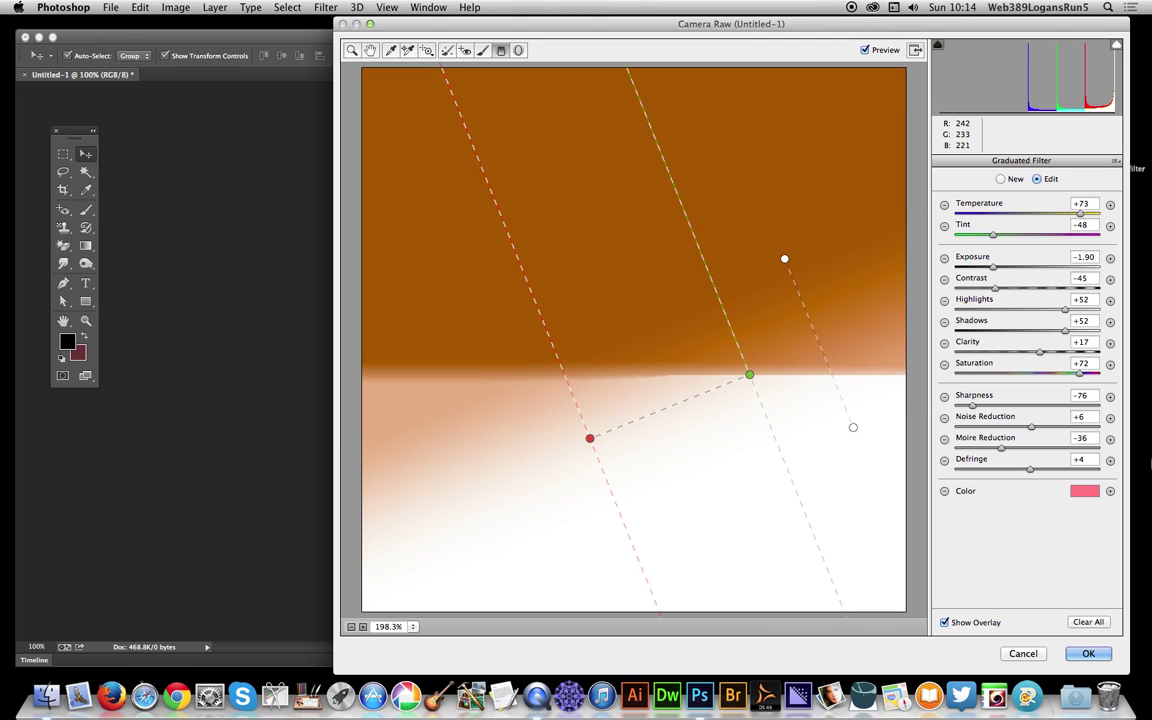
# Give the second graduated filter a green colour and Exposure -0.70
pyautogui.click(1085, 491)
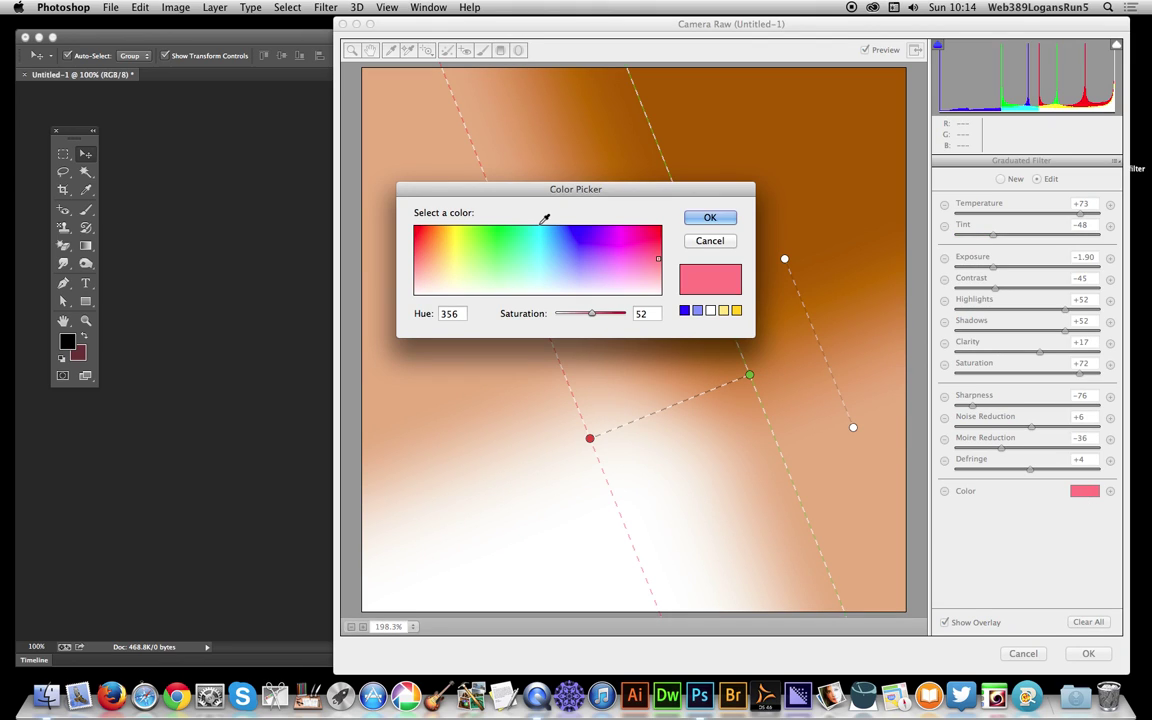
pyautogui.moveTo(570, 251); pyautogui.dragTo(516, 230)
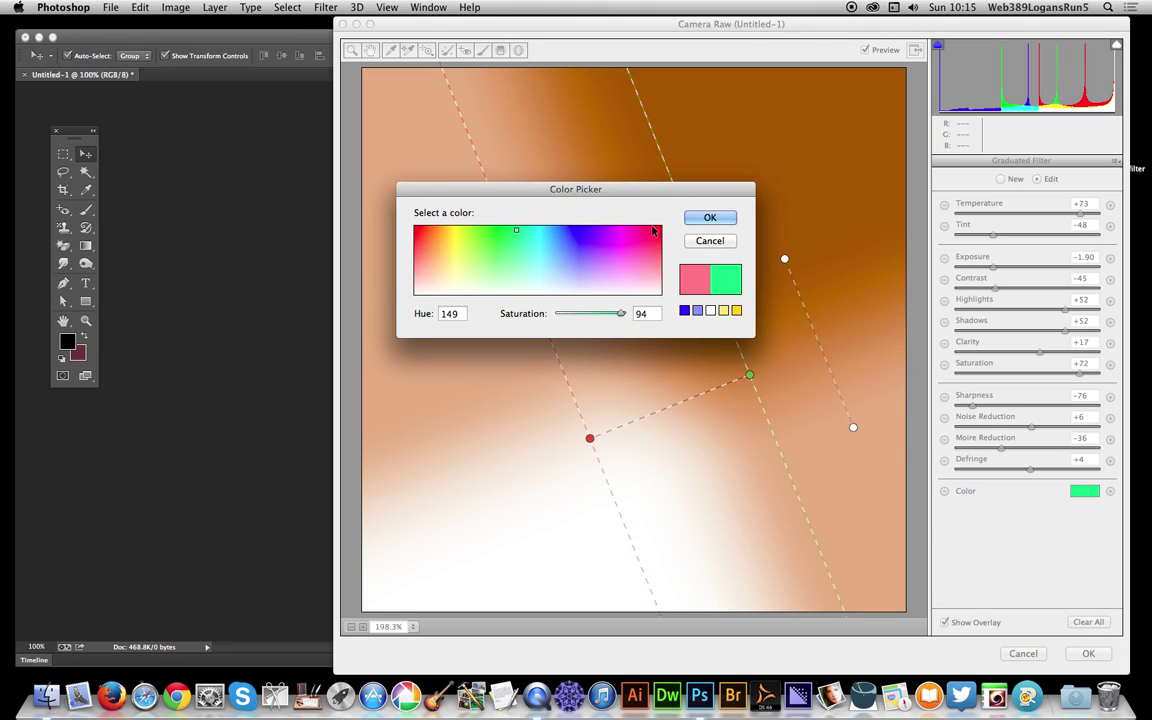
pyautogui.click(710, 218)
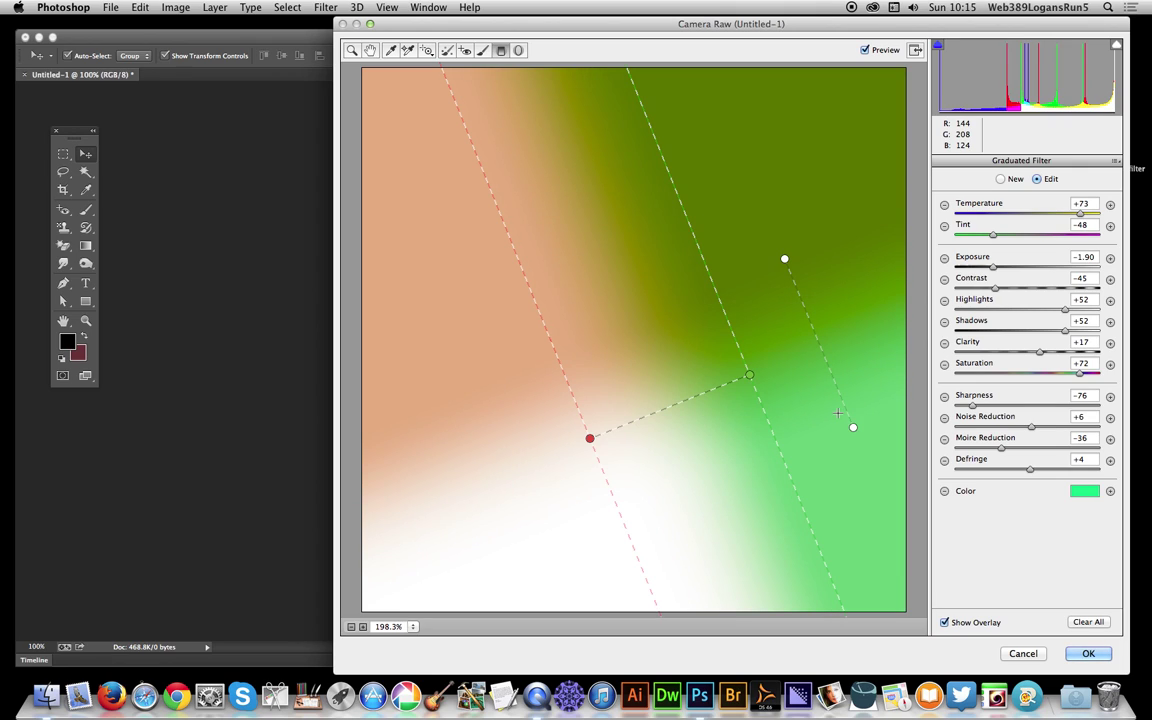
pyautogui.click(1017, 262)
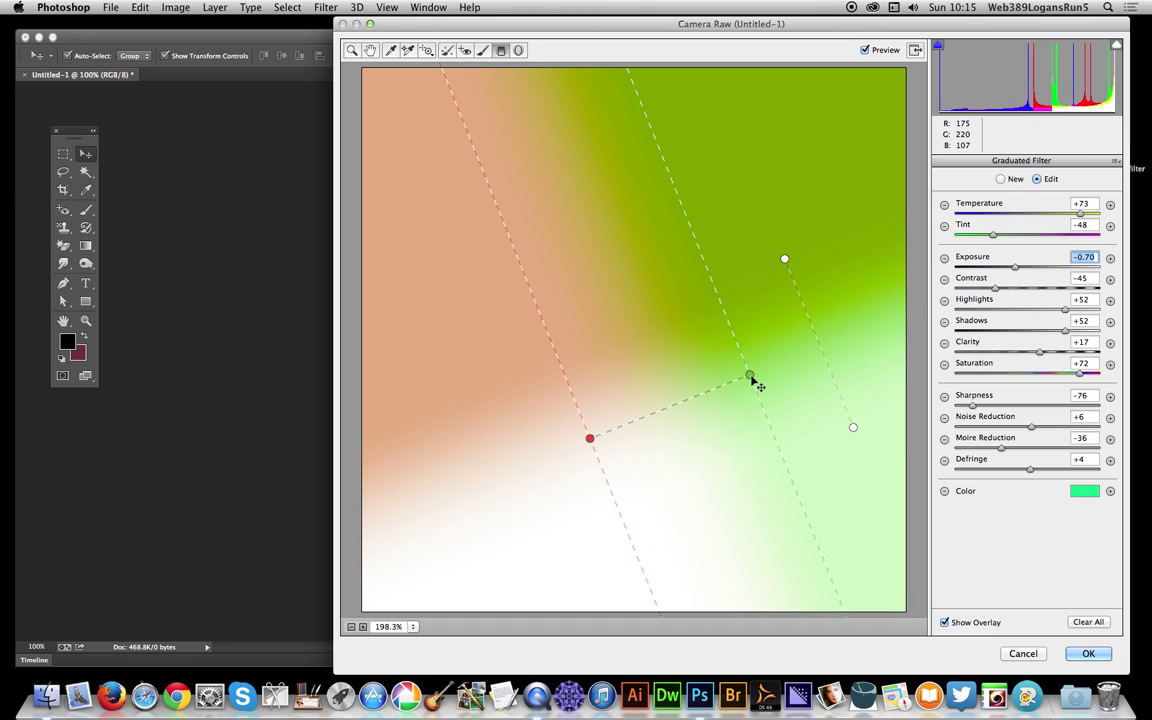
# Rotate both gradients' angles and add a third gradient across the middle at Exposure -2.20
pyautogui.moveTo(753, 381); pyautogui.dragTo(747, 464)
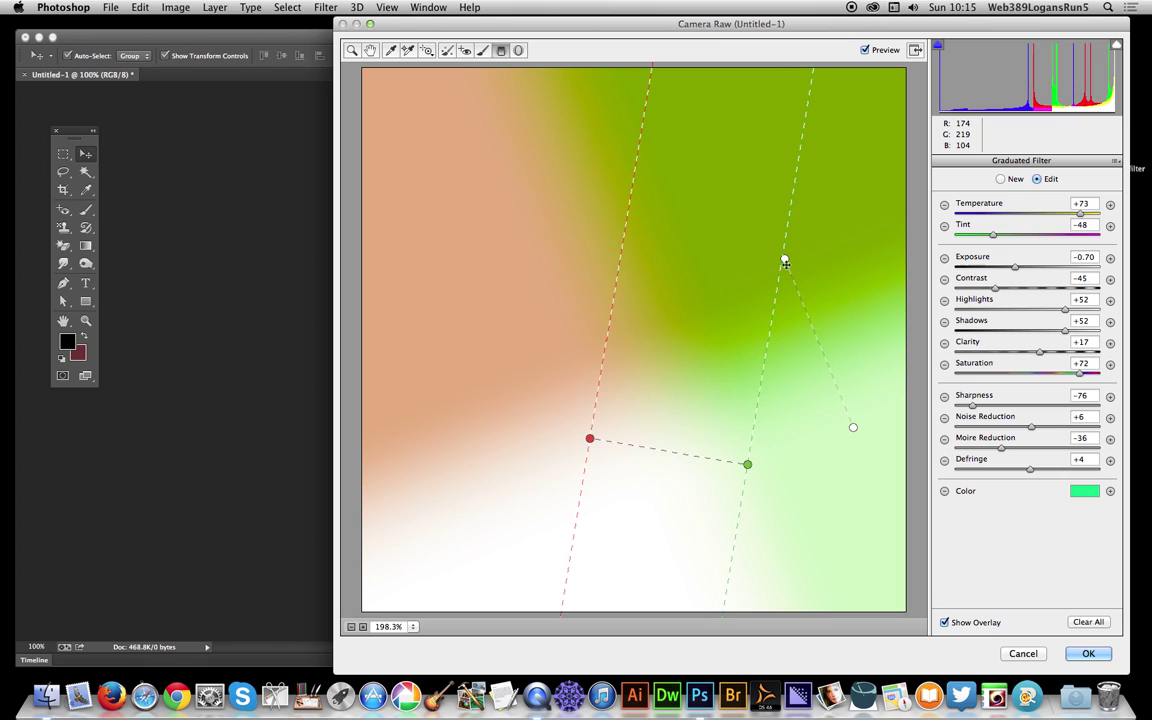
pyautogui.moveTo(785, 260); pyautogui.dragTo(761, 304)
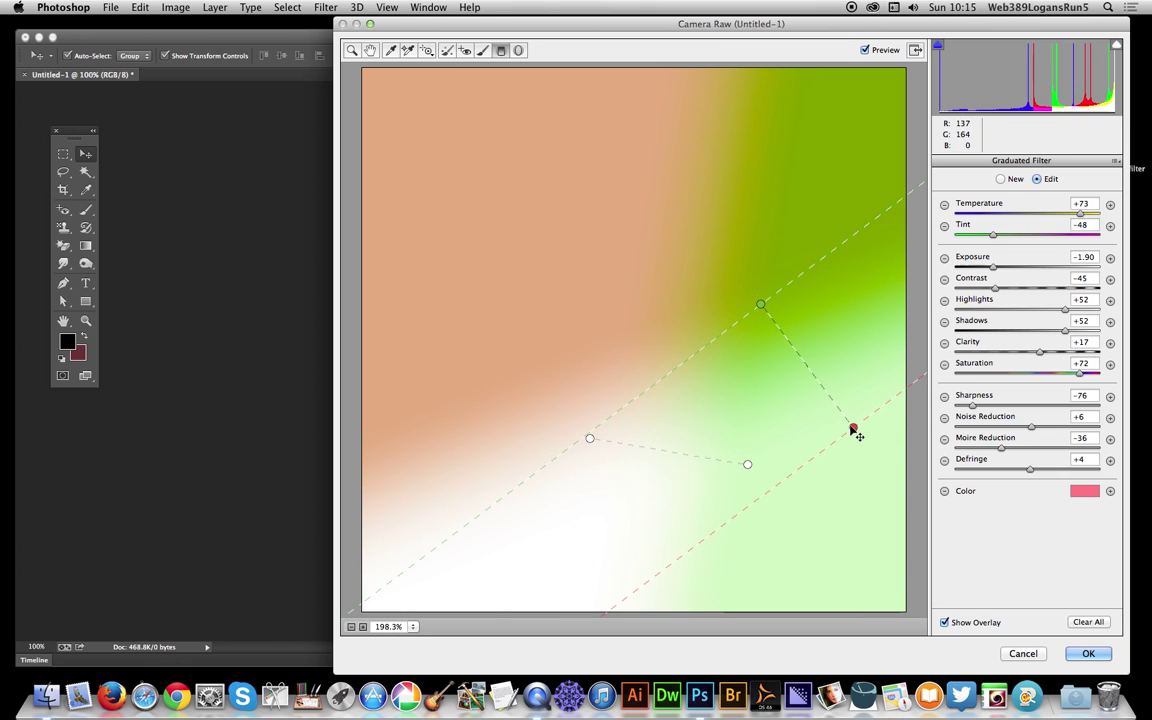
pyautogui.moveTo(850, 428); pyautogui.dragTo(691, 233)
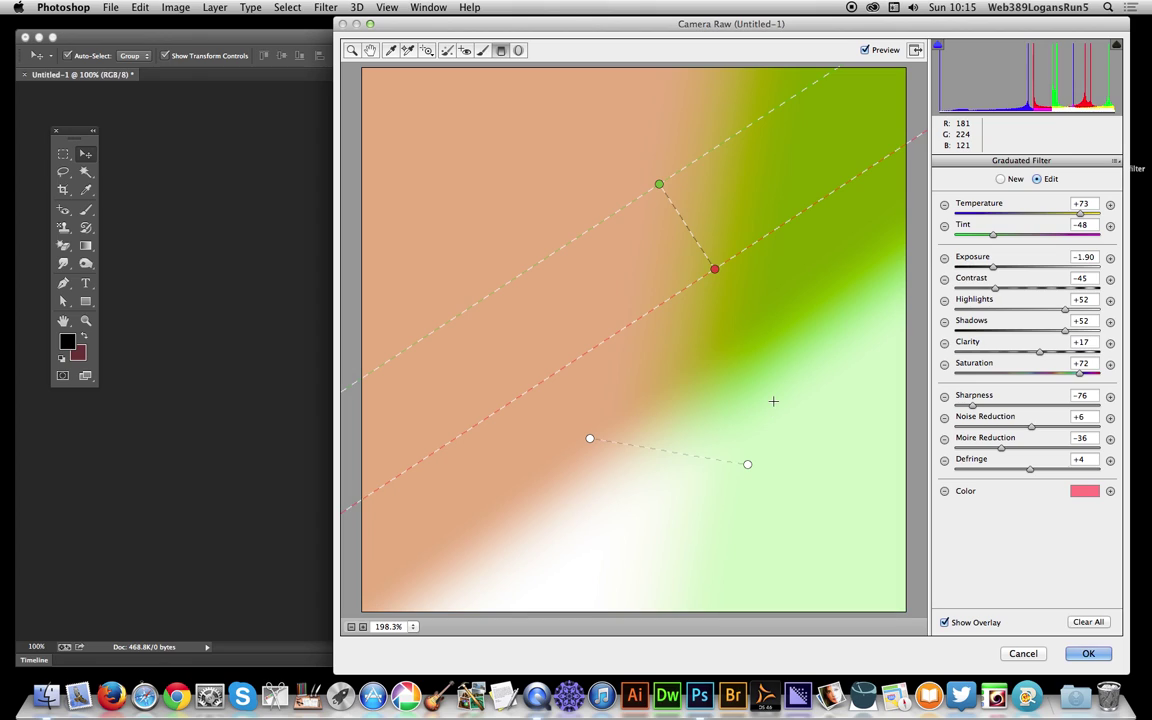
pyautogui.moveTo(773, 401); pyautogui.dragTo(633, 396)
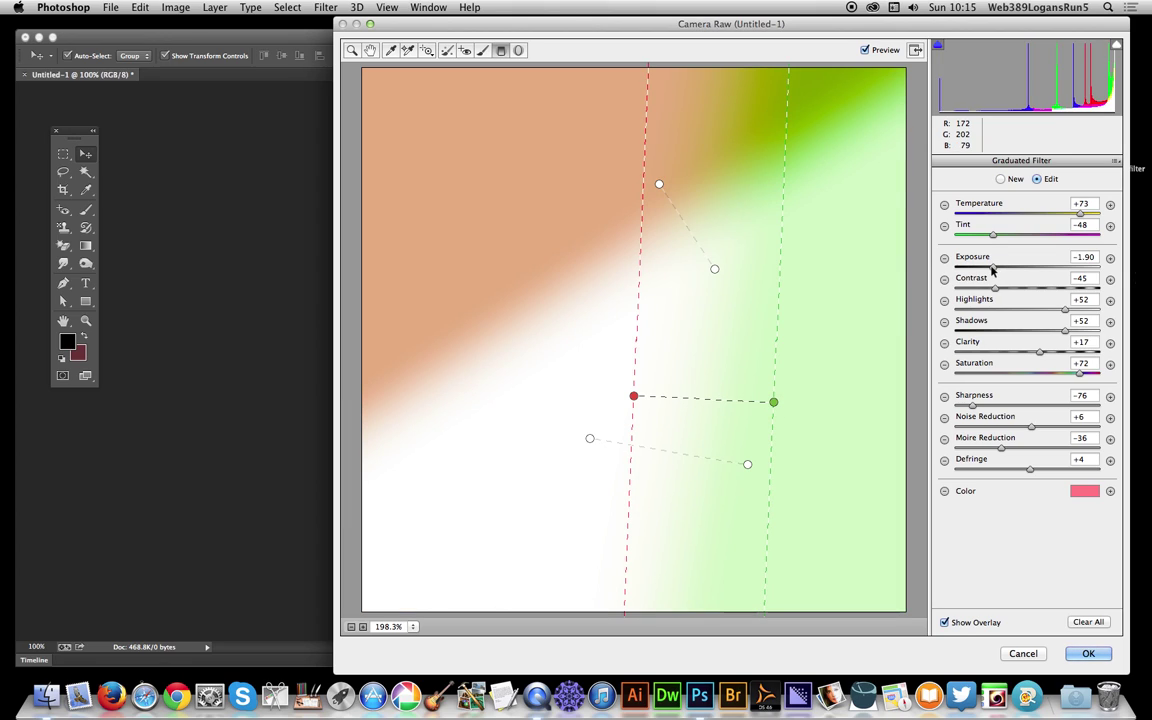
pyautogui.moveTo(994, 267); pyautogui.dragTo(988, 267)
# Tint the third gradient magenta, swing it diagonally toward upper left, and apply the filter
pyautogui.click(1085, 491)
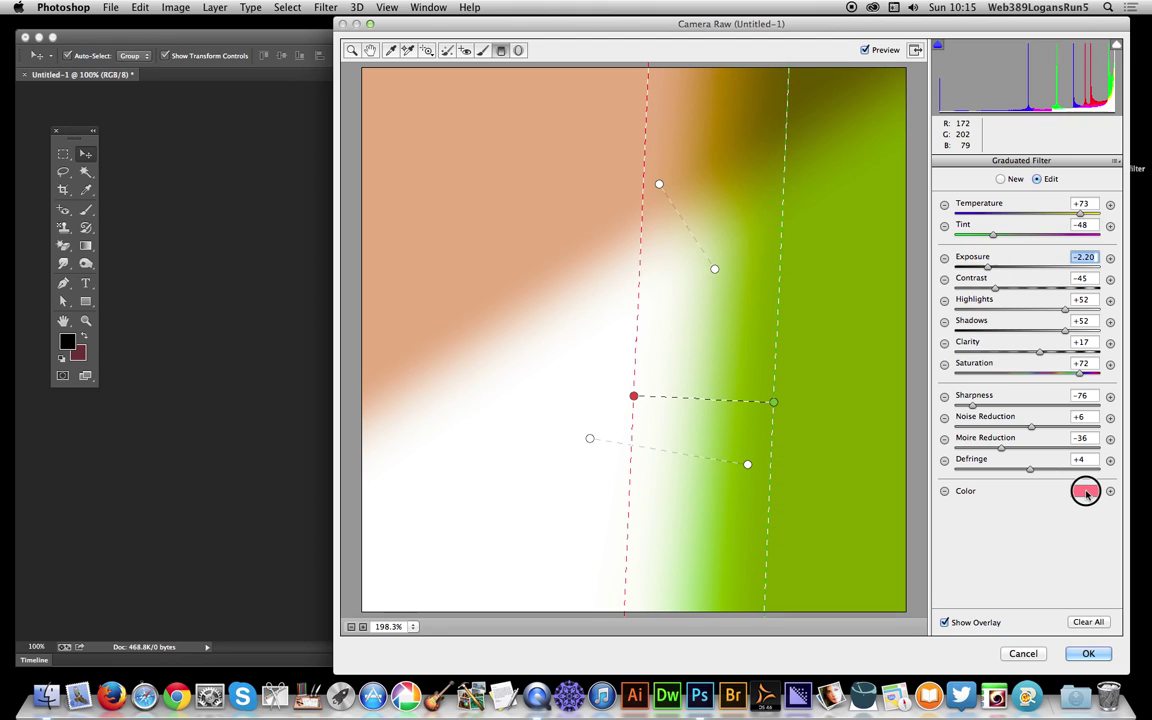
pyautogui.click(650, 231)
pyautogui.click(710, 217)
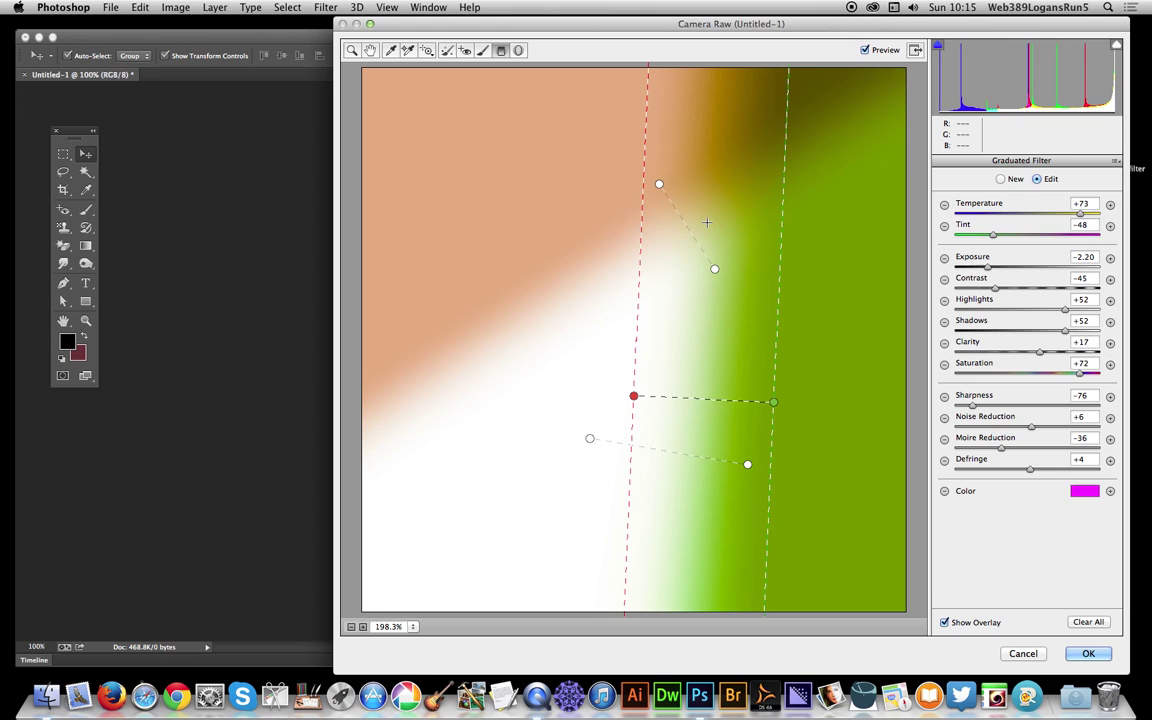
pyautogui.click(634, 396)
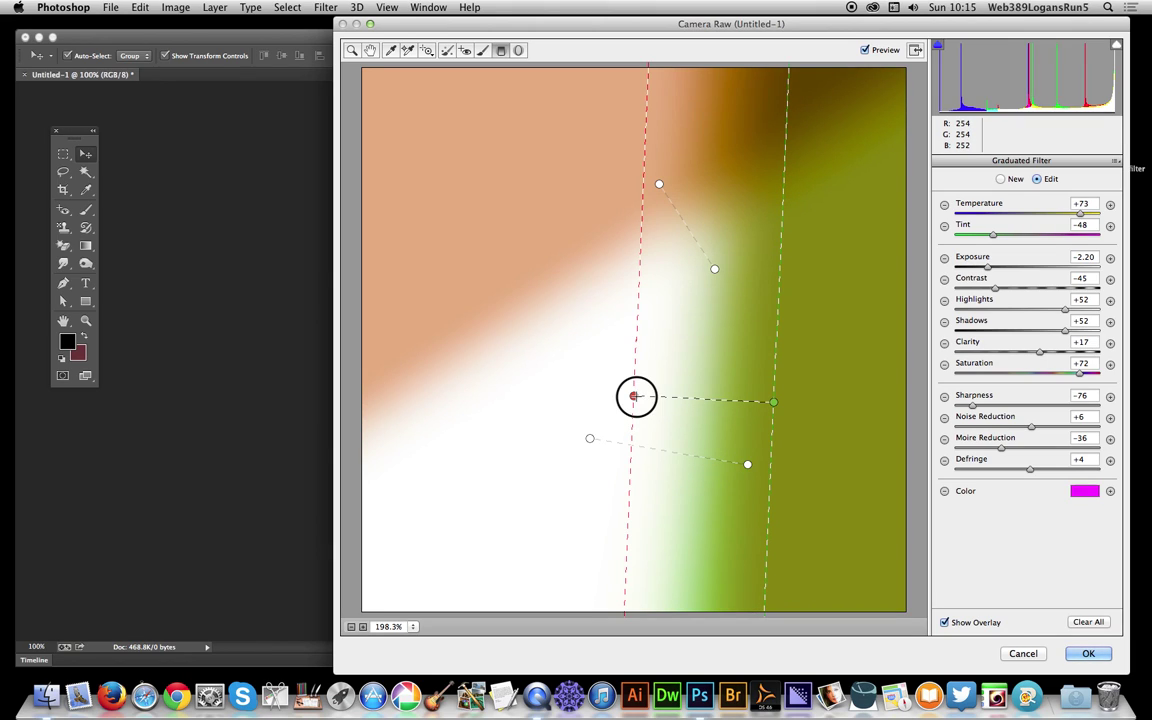
pyautogui.moveTo(634, 396); pyautogui.dragTo(560, 277)
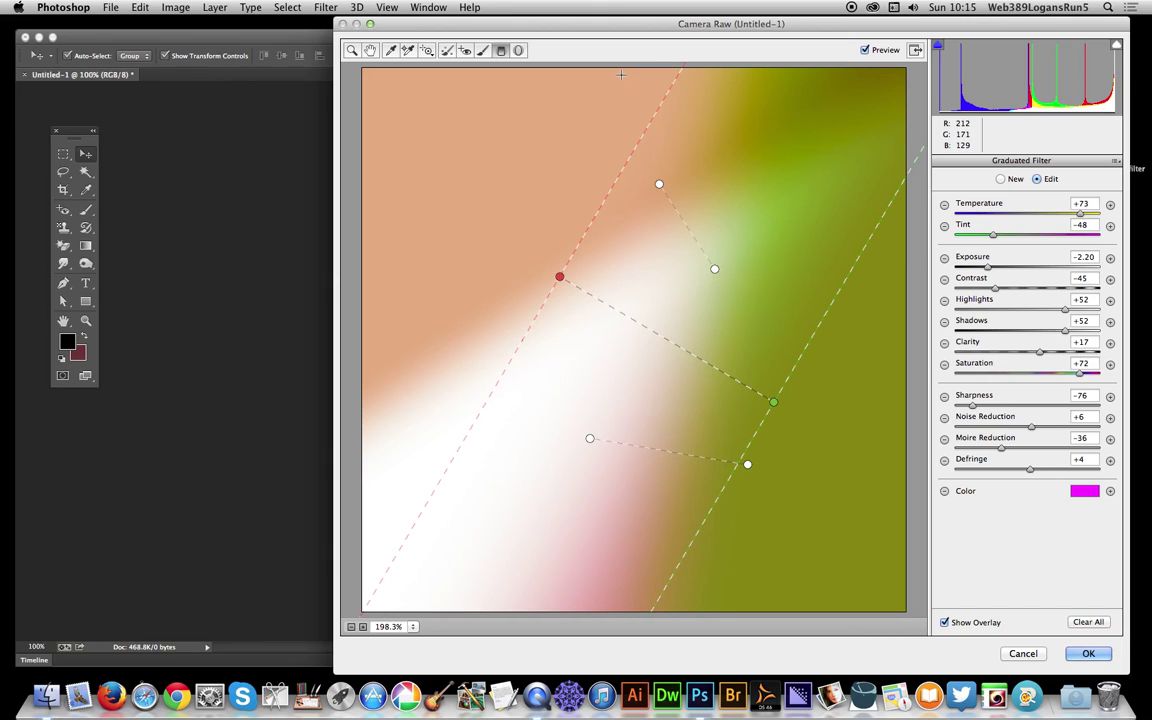
pyautogui.click(1088, 653)
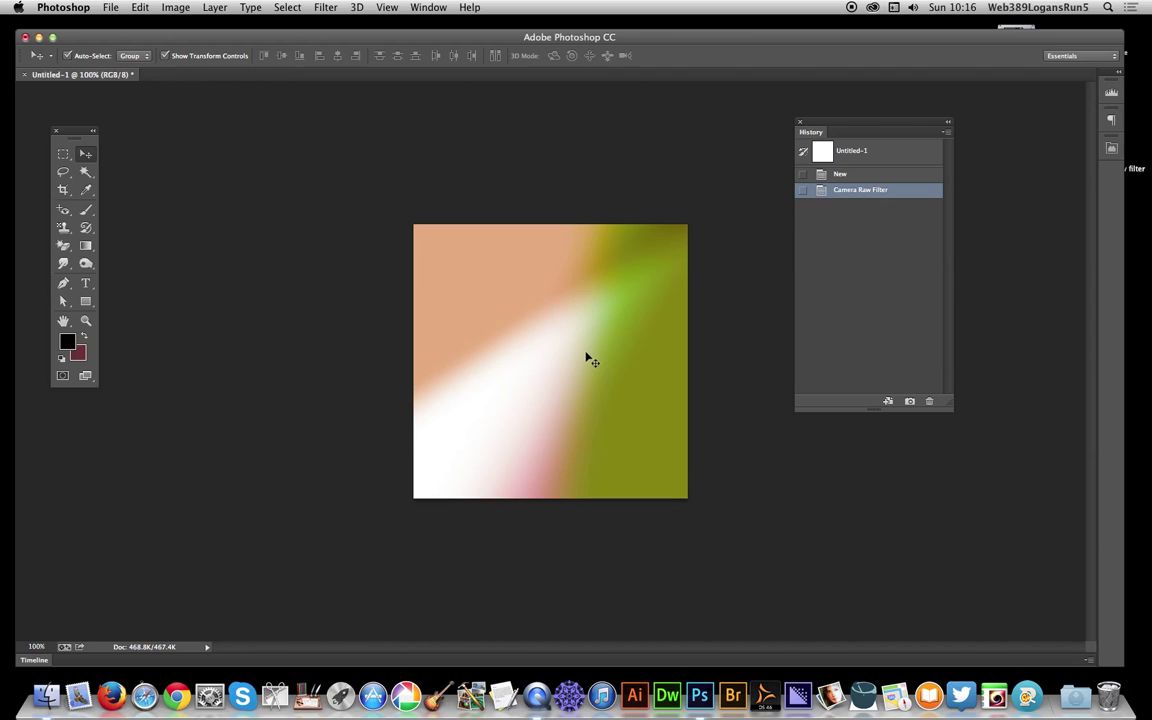
# Rotate the canvas 90° clockwise and reapply the last Camera Raw filter
pyautogui.click(329, 7)
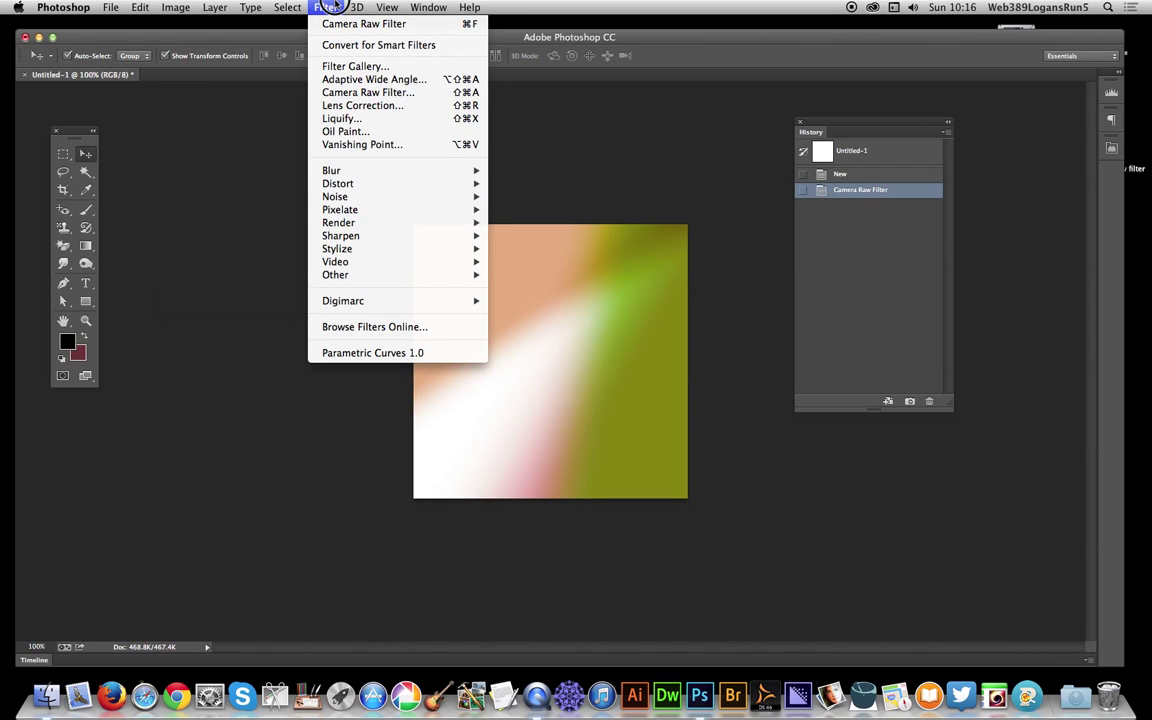
pyautogui.moveTo(190, 8)
pyautogui.moveTo(206, 140)
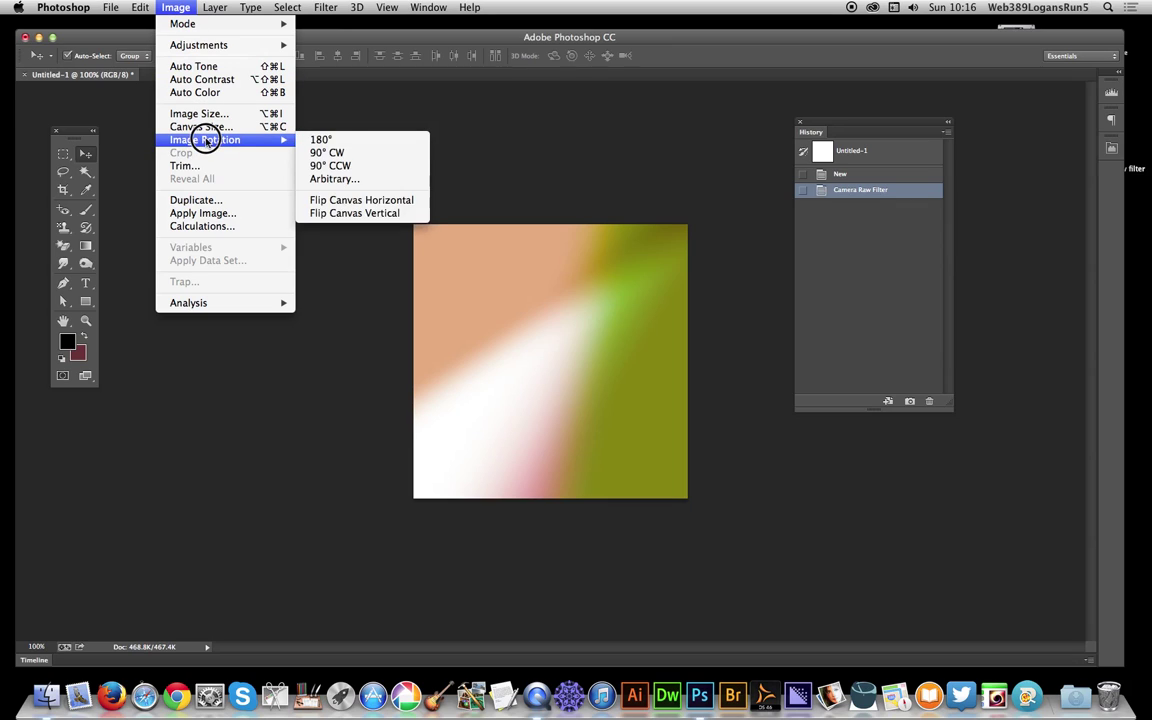
pyautogui.click(351, 153)
pyautogui.click(329, 7)
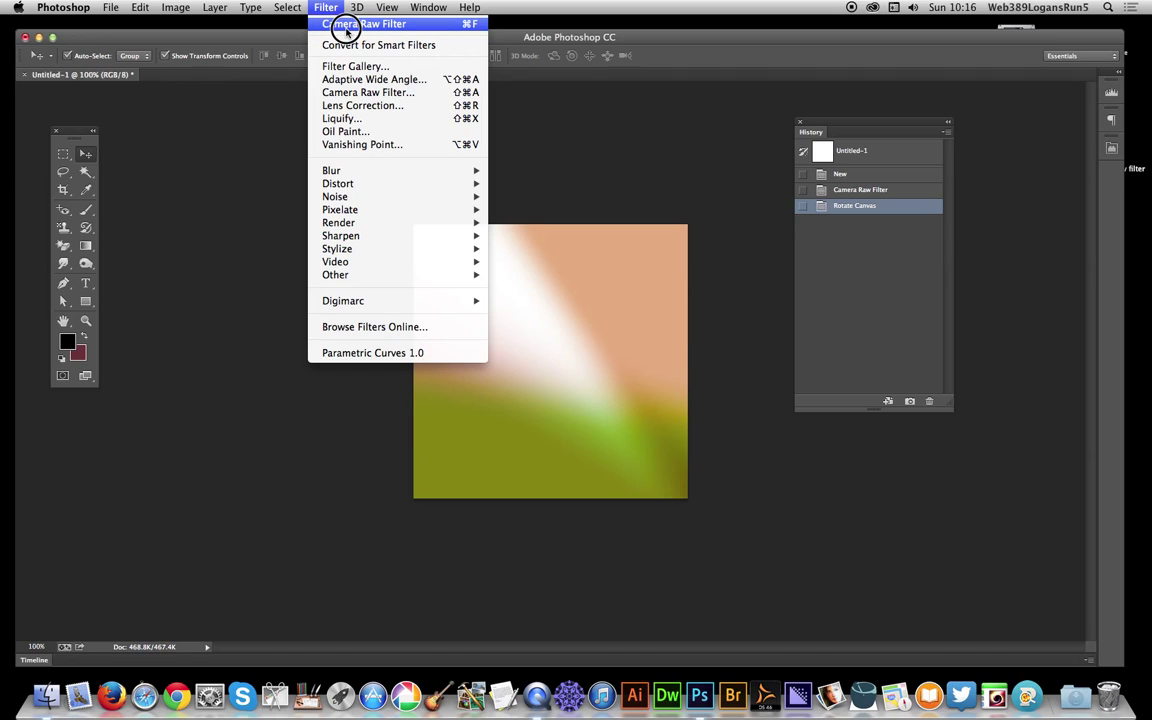
pyautogui.click(346, 29)
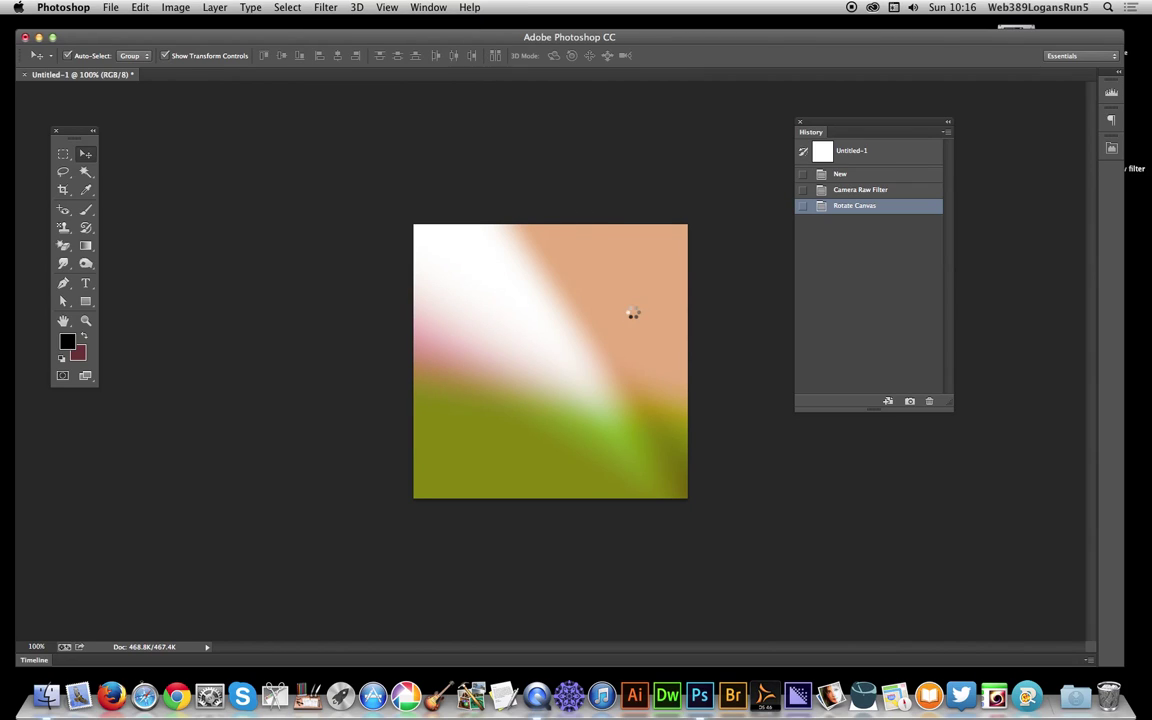
# Open Fade Camera Raw Filter and preview the Darken and Difference blend modes
pyautogui.click(141, 8)
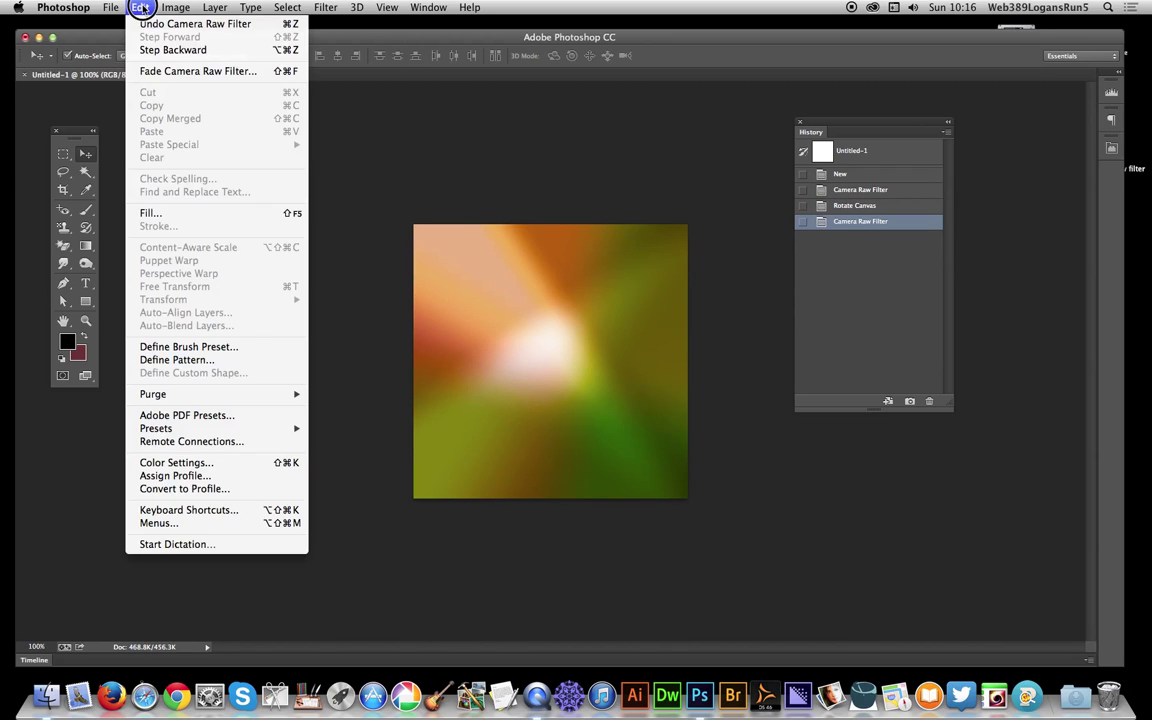
pyautogui.click(150, 71)
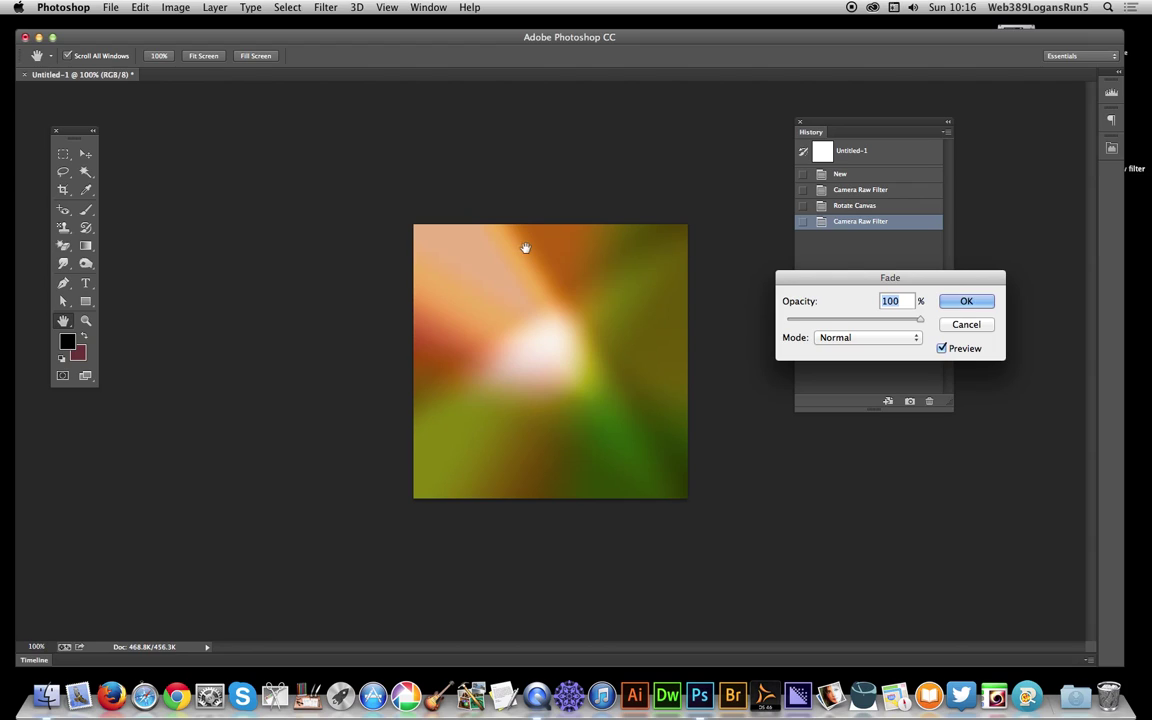
pyautogui.click(850, 337)
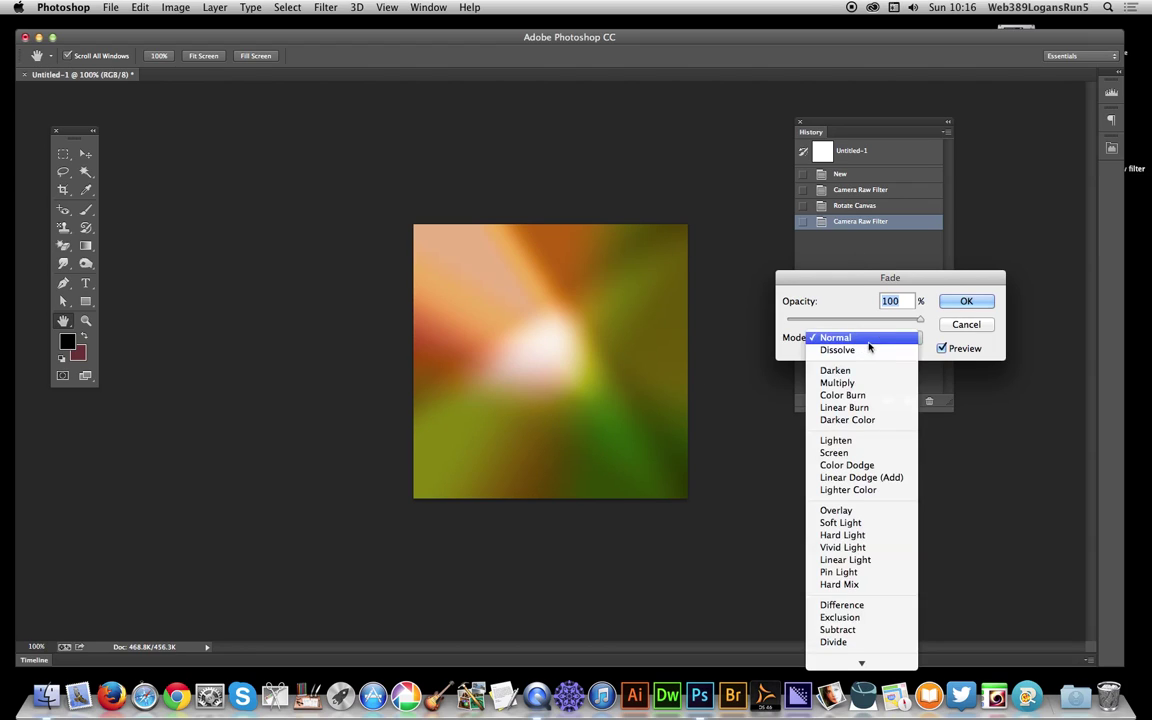
pyautogui.click(800, 368)
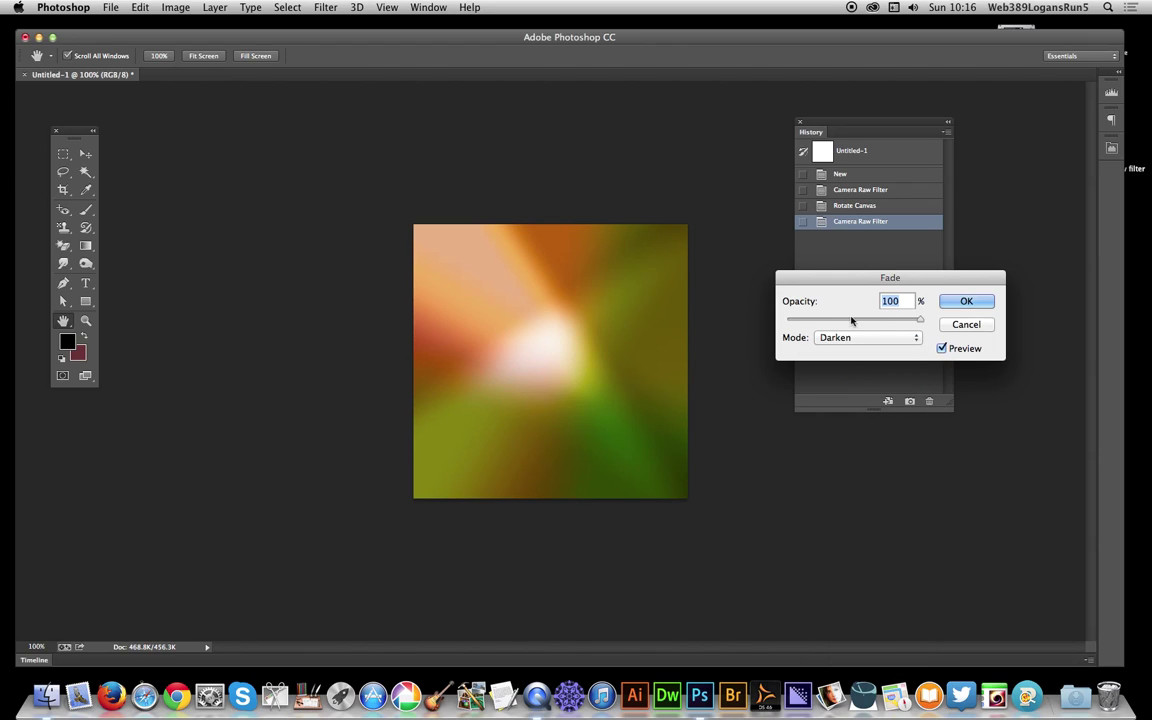
pyautogui.click(860, 337)
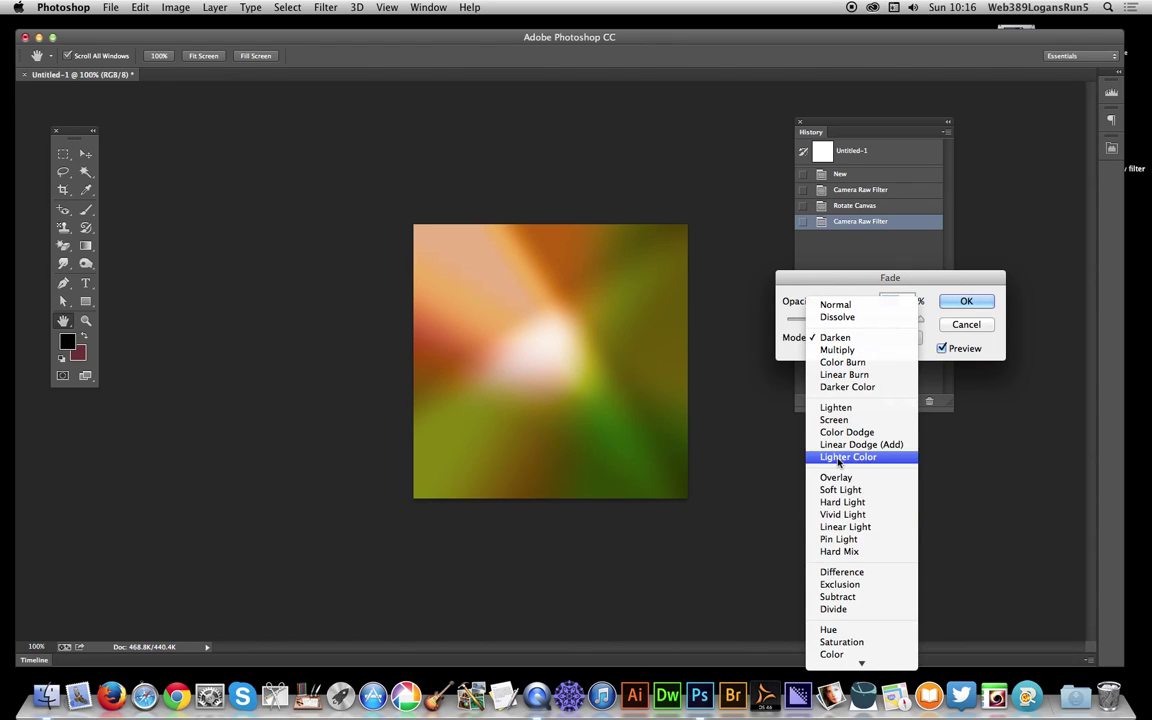
pyautogui.click(838, 571)
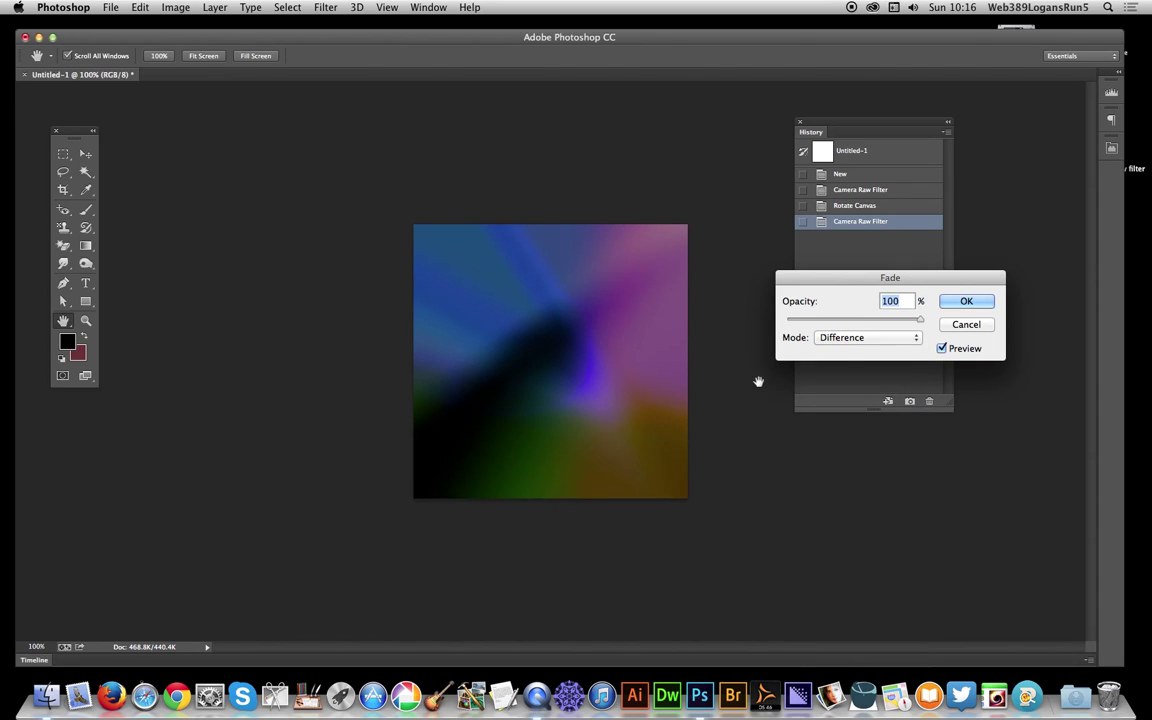
# Preview Overlay and Lighten, then fade the filter in Multiply mode at 100% opacity
pyautogui.click(848, 337)
pyautogui.click(846, 243)
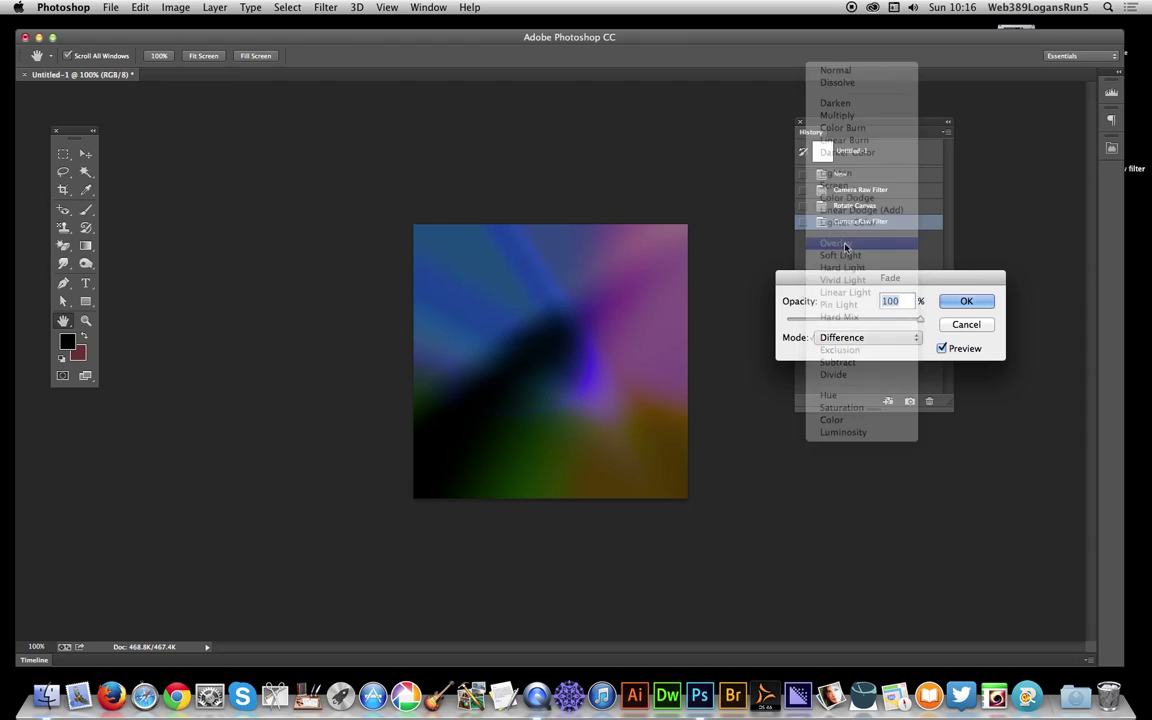
pyautogui.click(845, 336)
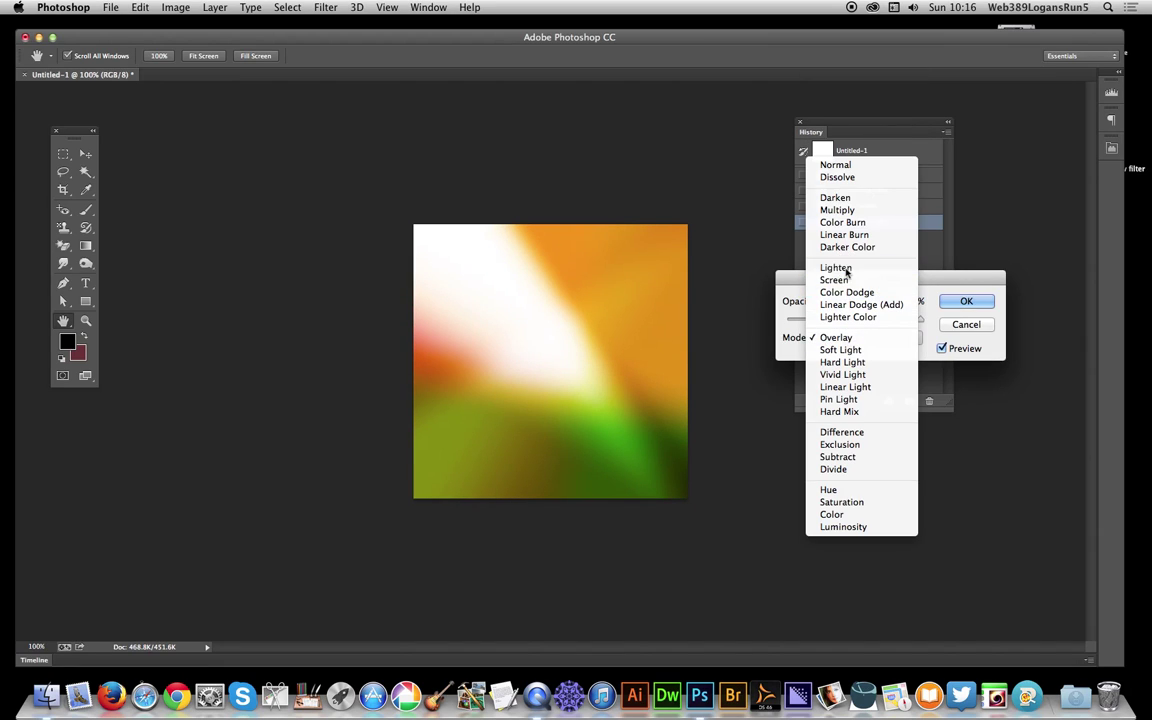
pyautogui.click(836, 267)
pyautogui.click(838, 338)
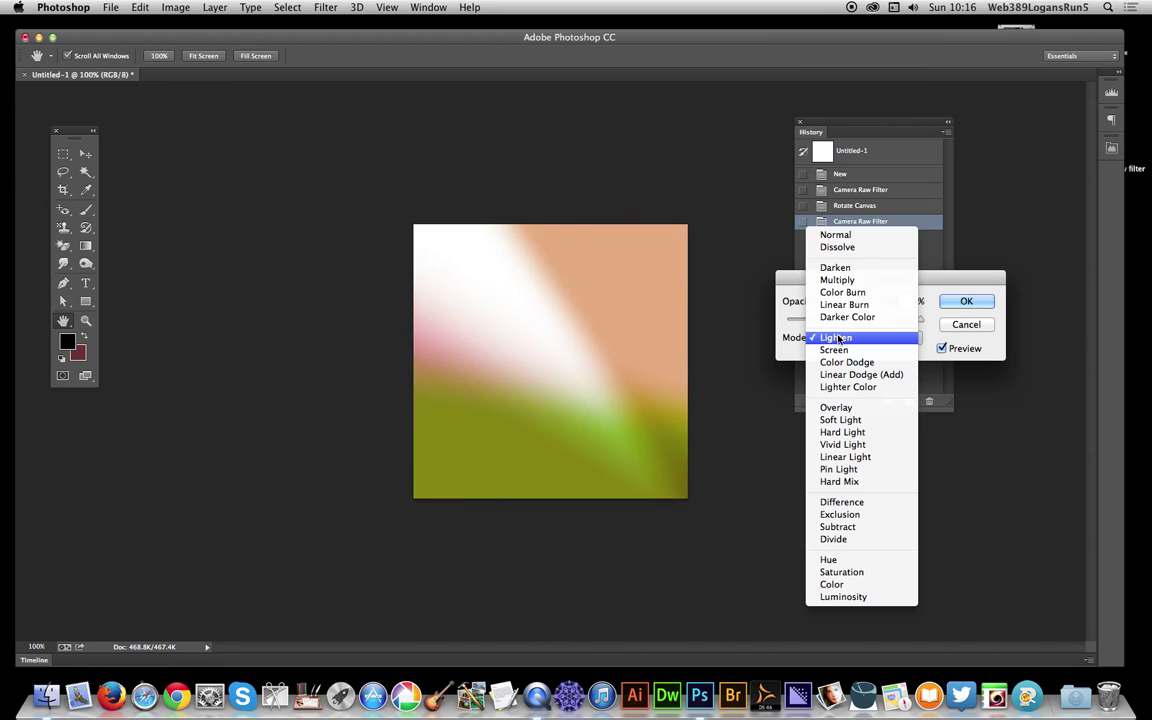
pyautogui.click(838, 280)
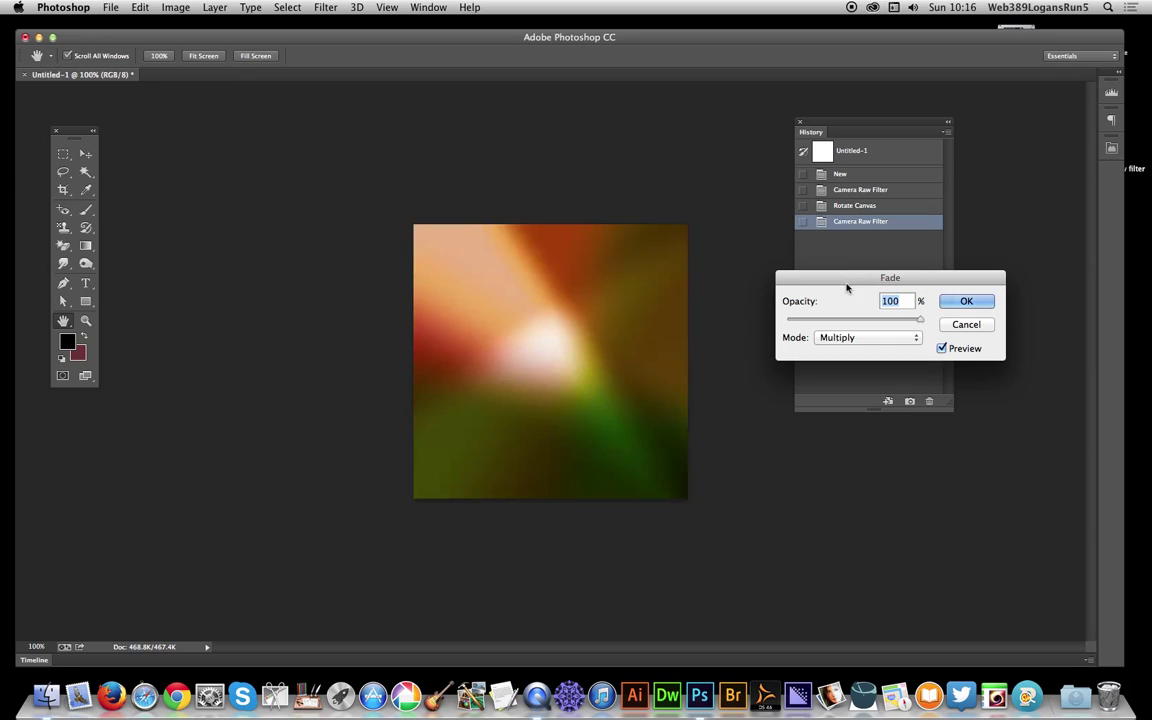
pyautogui.click(966, 301)
pyautogui.press('v')
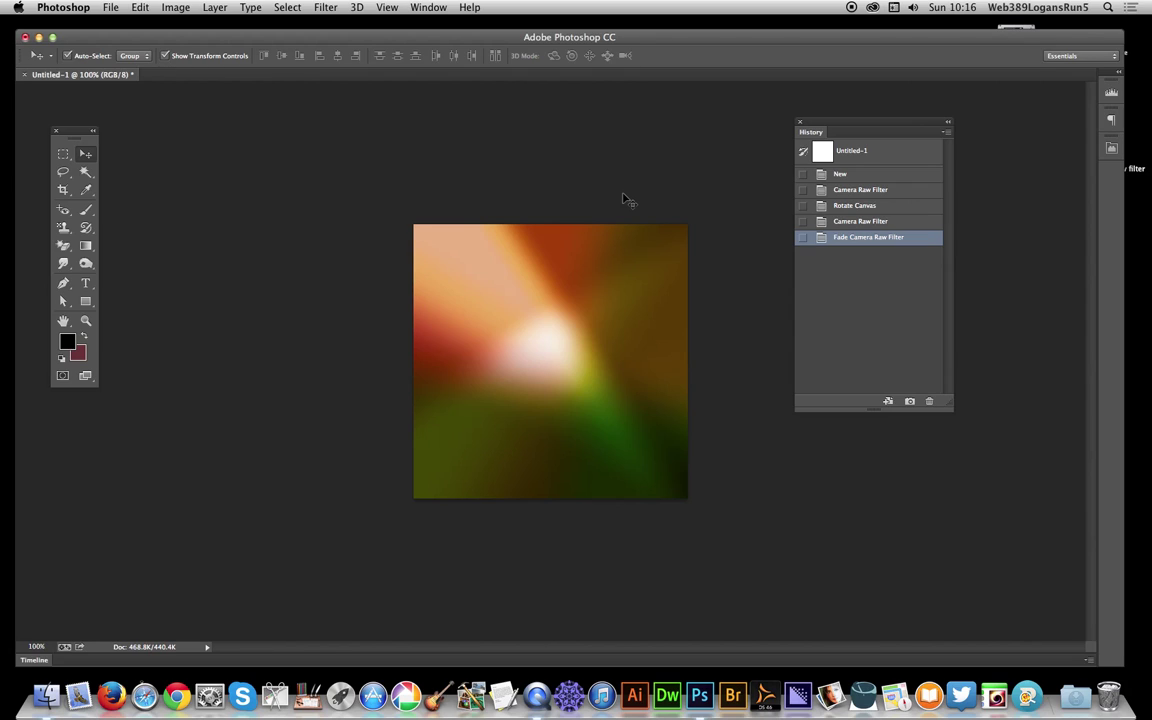
# Open Camera Raw Filter again and shift the Tint to -33
pyautogui.click(325, 7)
pyautogui.click(340, 92)
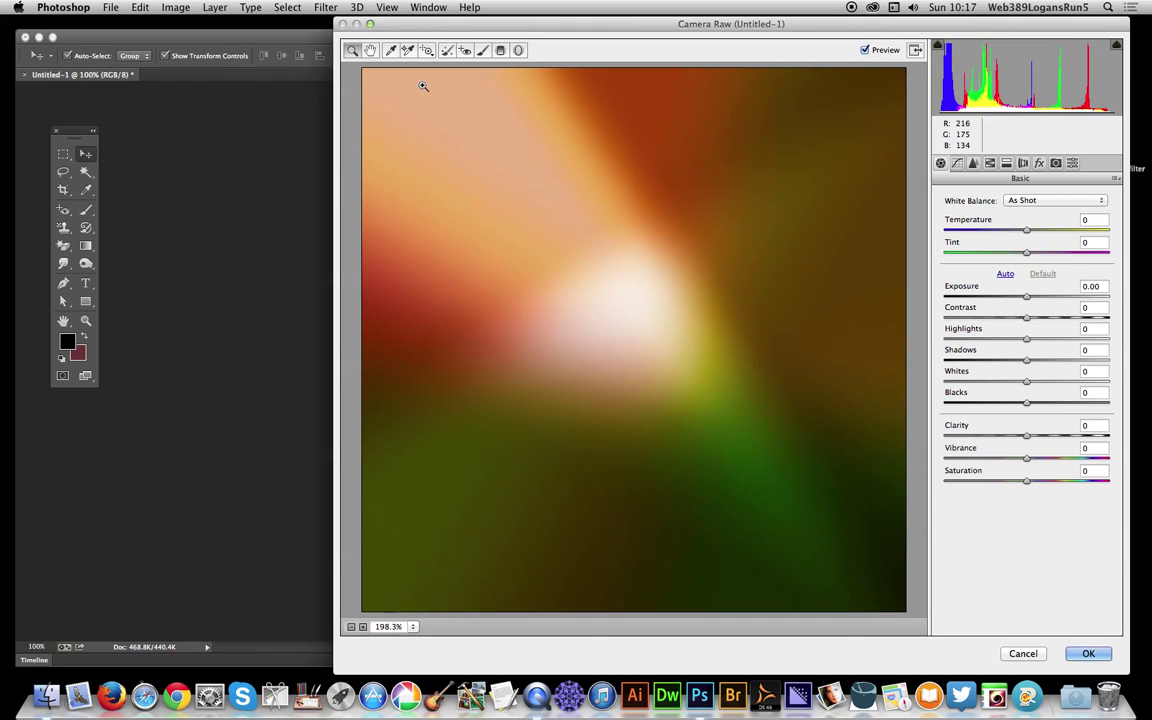
pyautogui.moveTo(1026, 252); pyautogui.dragTo(1064, 230)
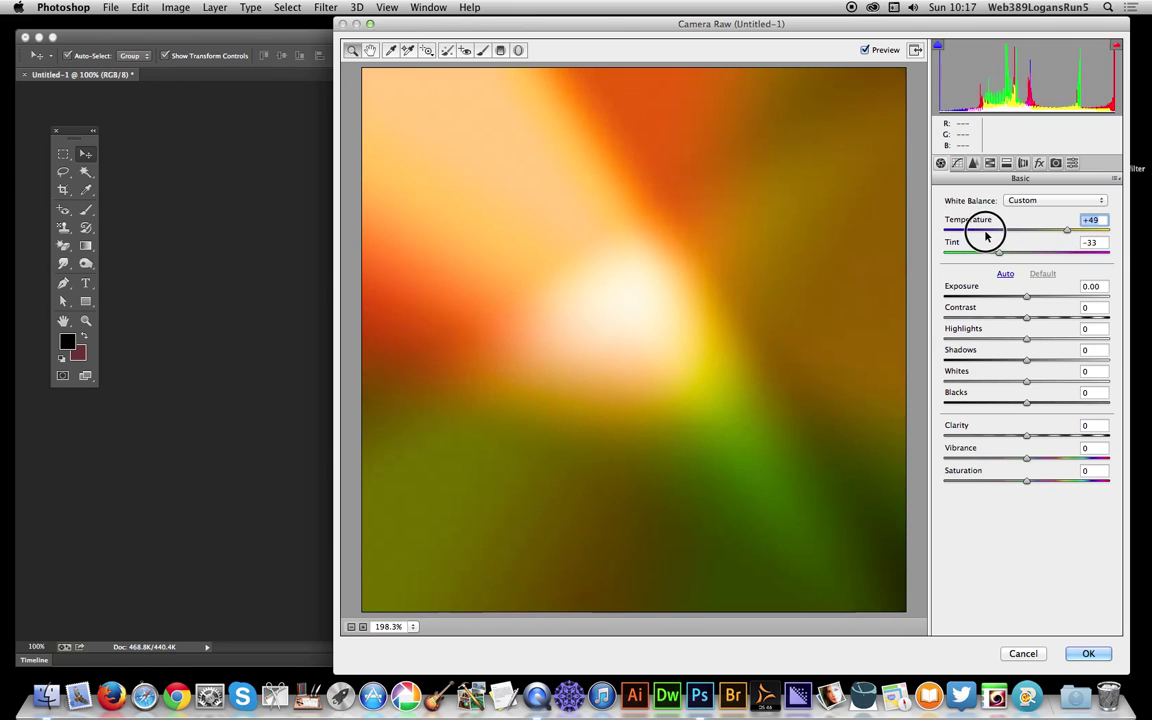
# Set Temperature to -50 and Exposure to +0.35, then apply the filter
pyautogui.moveTo(986, 235); pyautogui.dragTo(1014, 311)
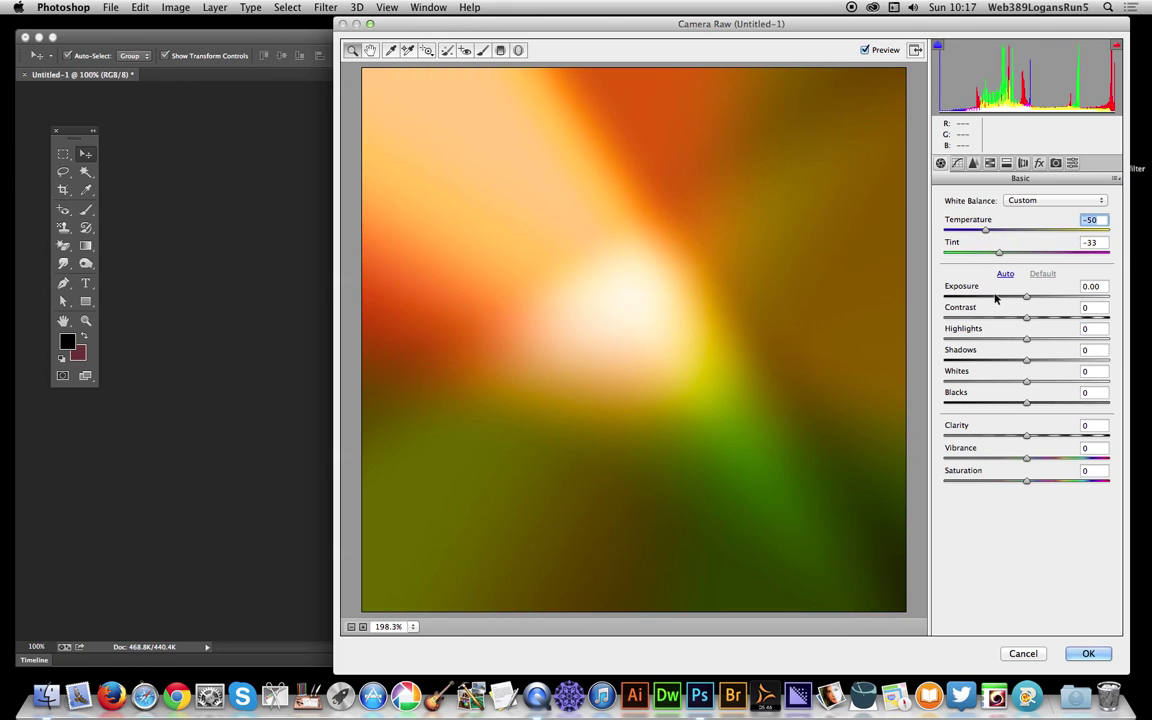
pyautogui.write('-50')
pyautogui.press('Return')
pyautogui.moveTo(1006, 298); pyautogui.dragTo(1035, 302)
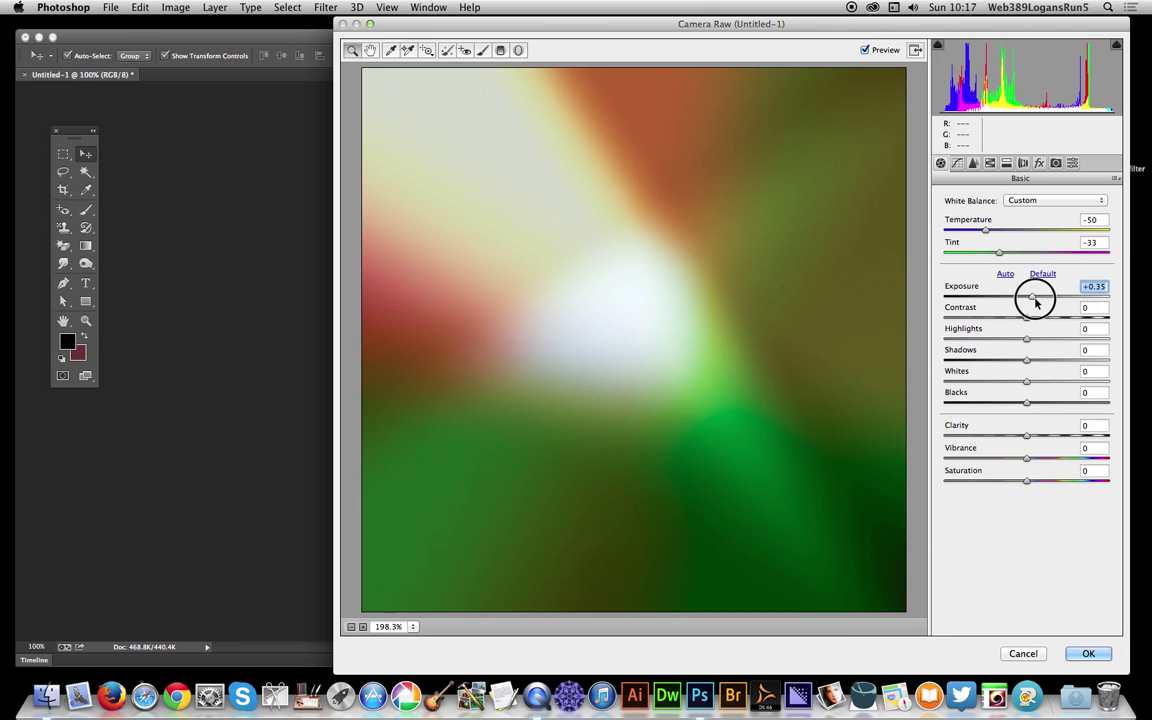
pyautogui.click(1100, 653)
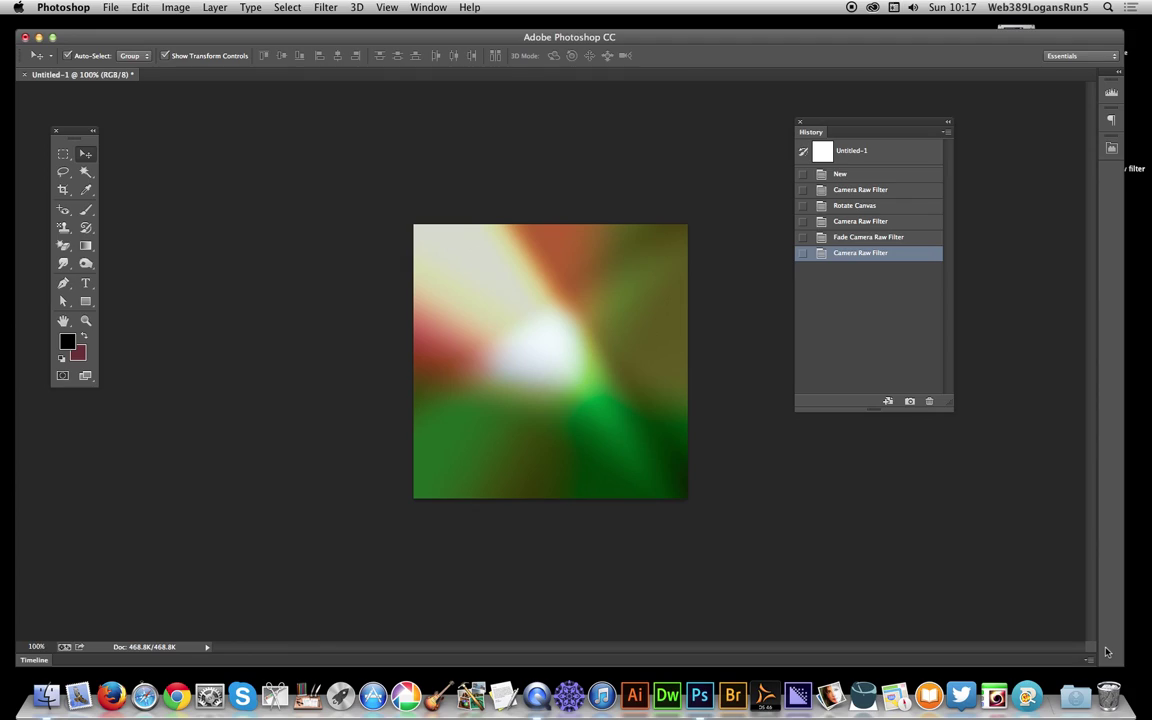